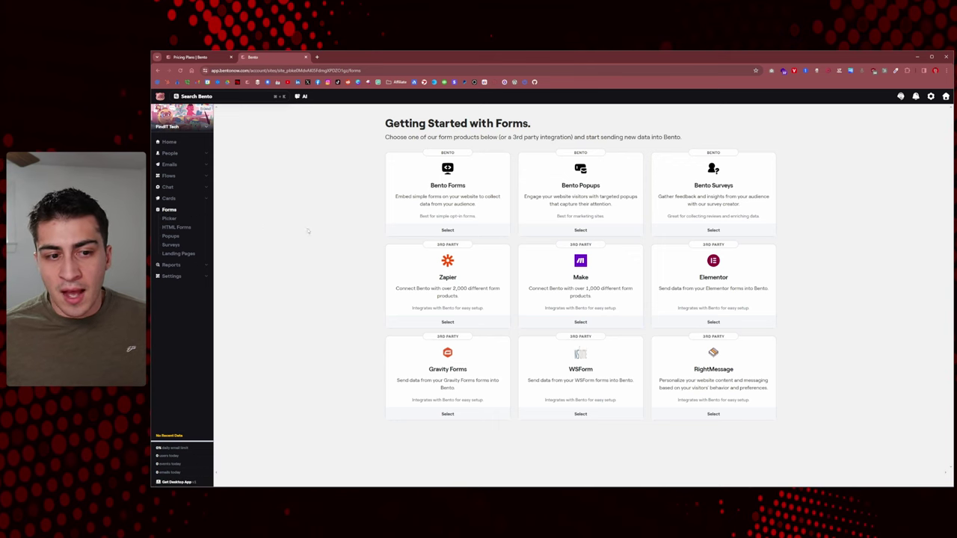
- Look at the HTML form builder, and start a popup campaign from the Generic Pop-up template, leaving its editor without saving
{"action": "left_click", "coordinate": [176, 227]}
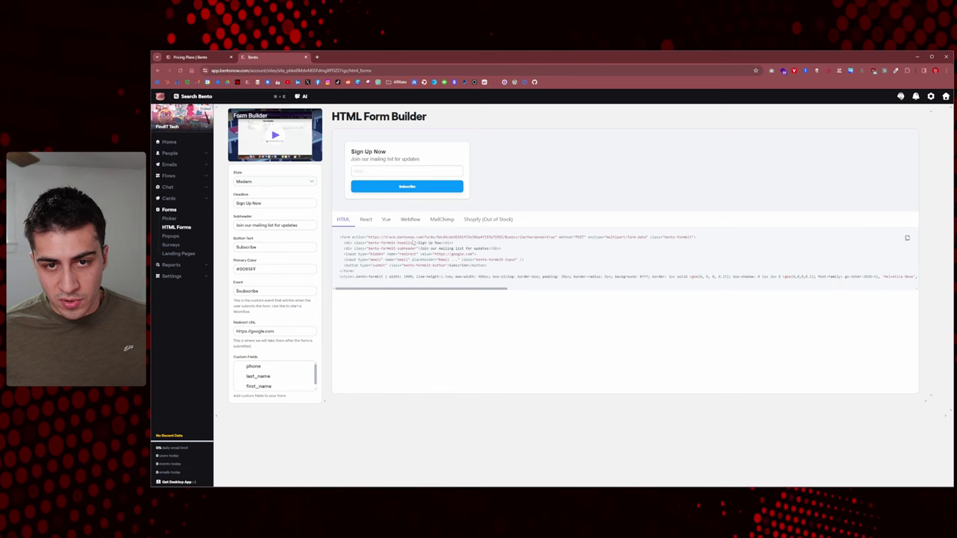
{"action": "left_click", "coordinate": [201, 238]}
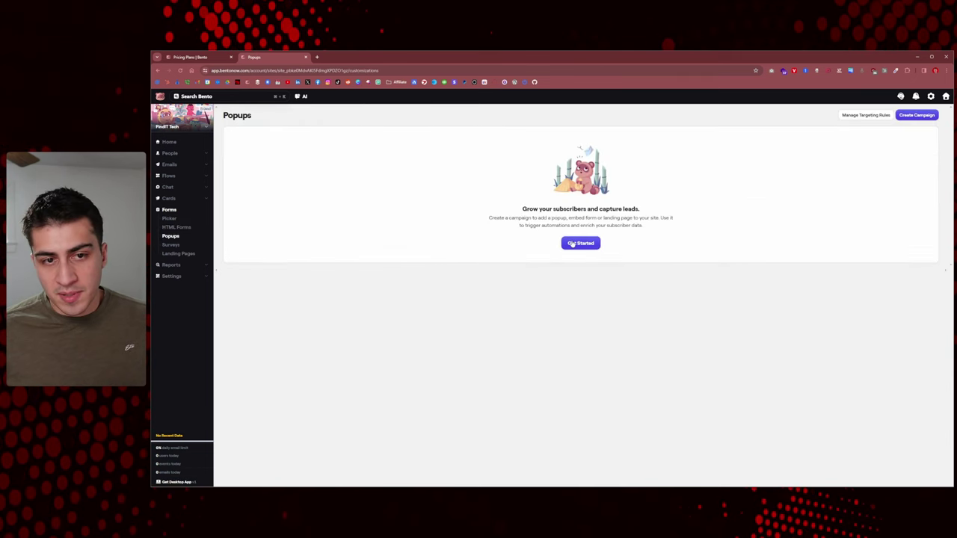
{"action": "left_click", "coordinate": [575, 243]}
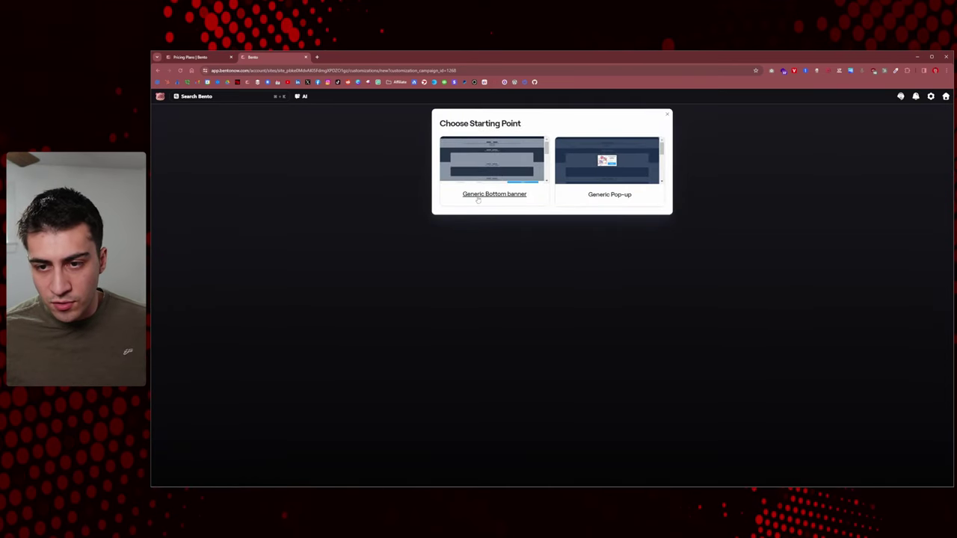
{"action": "left_click", "coordinate": [598, 199]}
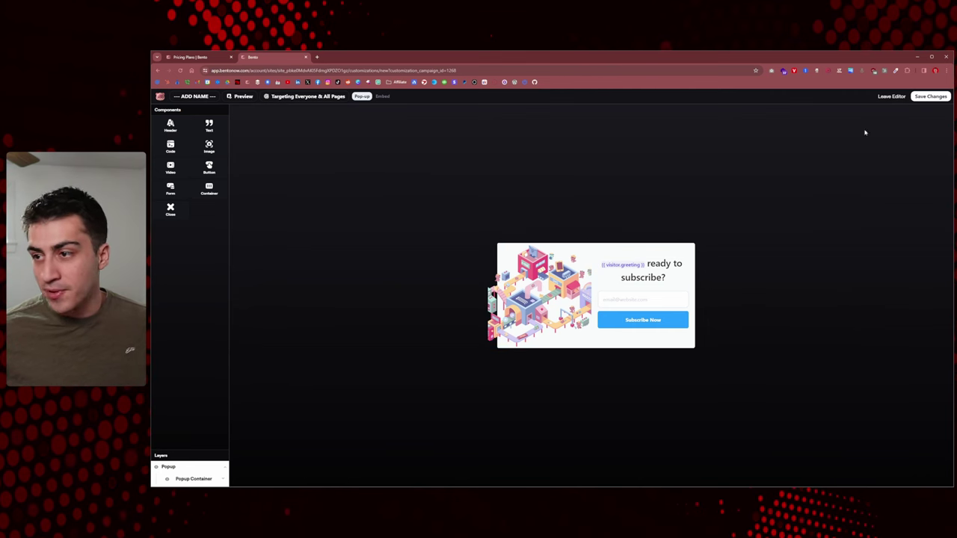
{"action": "left_click", "coordinate": [891, 97]}
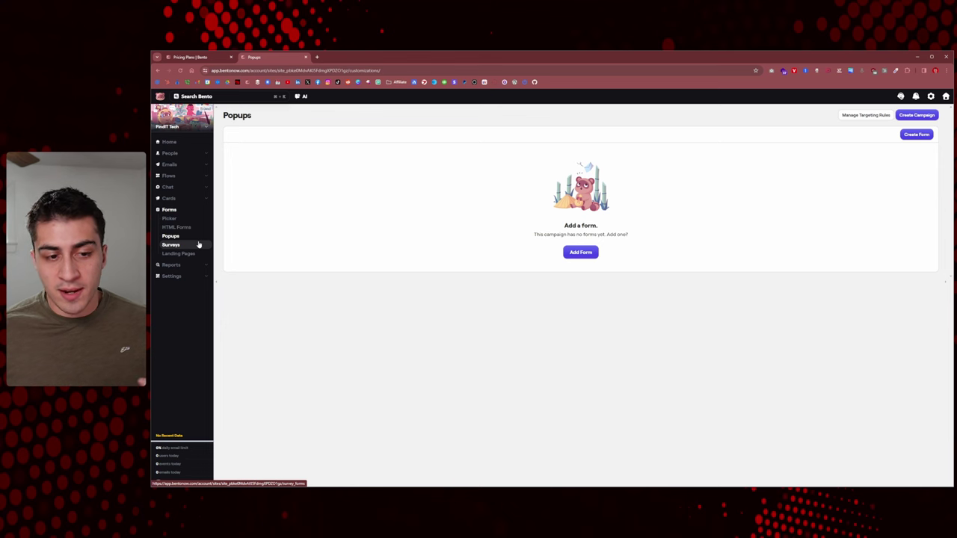
- Create a new survey named "dfs"
{"action": "left_click", "coordinate": [199, 244]}
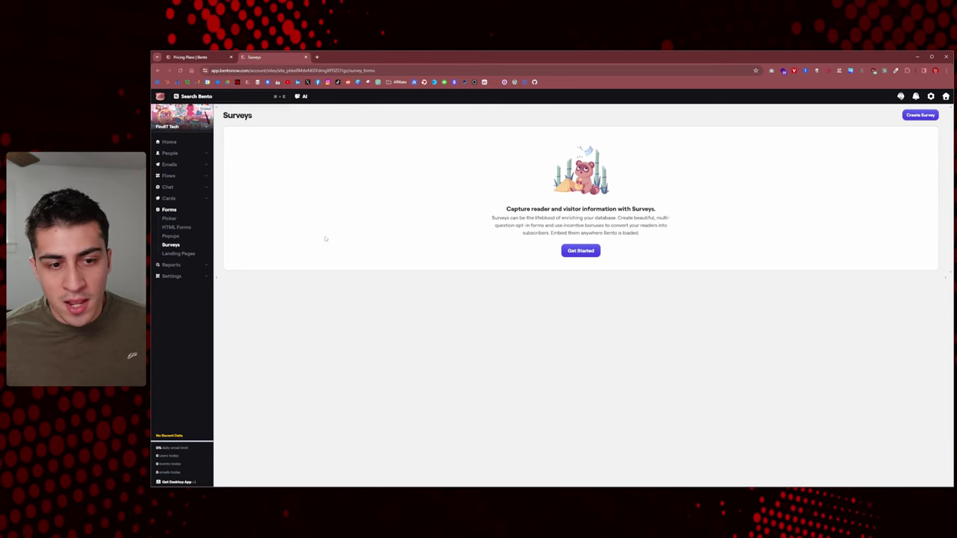
{"action": "left_click", "coordinate": [593, 251]}
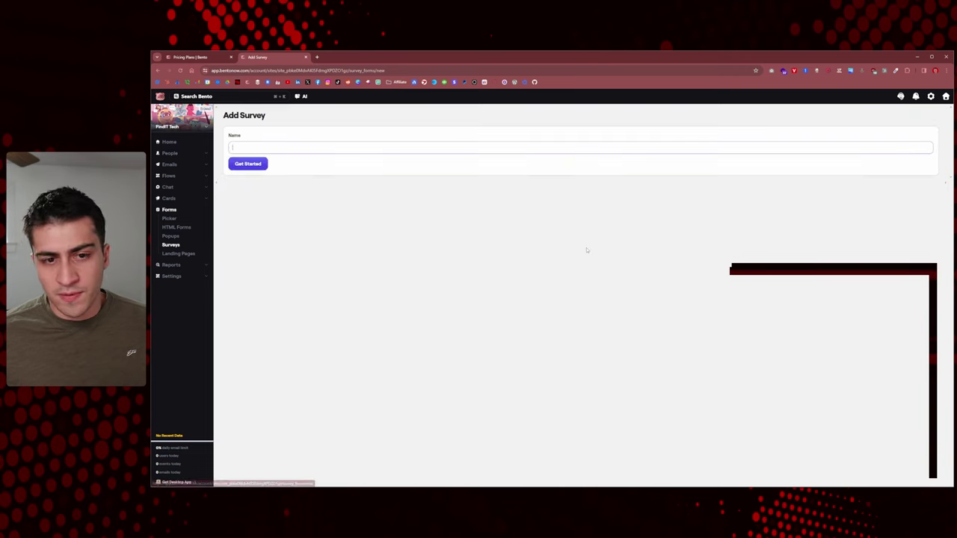
{"action": "type", "text": "dfs"}
{"action": "key", "text": "Return"}
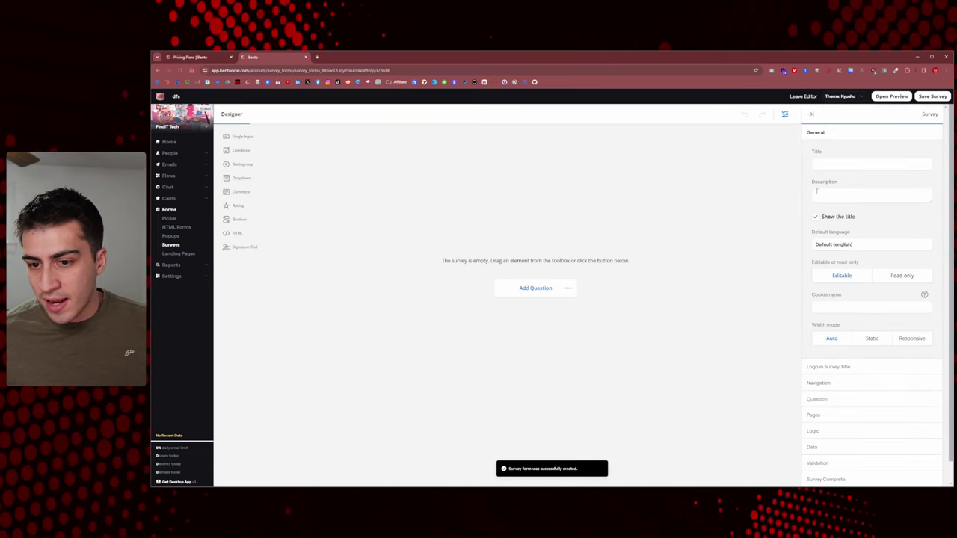
- Add a single-input question to page 1 of the empty survey
{"action": "left_click", "coordinate": [528, 289]}
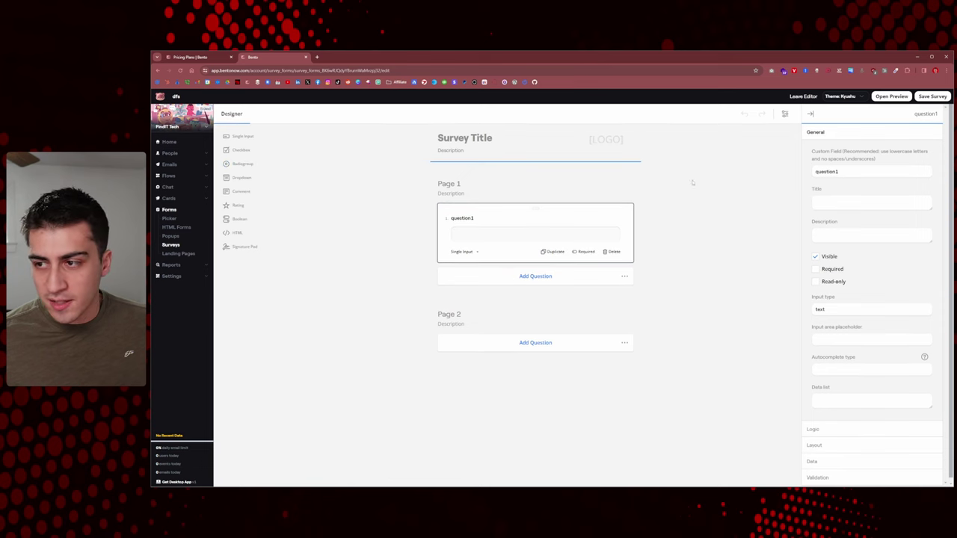
{"action": "scroll", "coordinate": [770, 180], "scroll_direction": "down", "scroll_amount": 1}
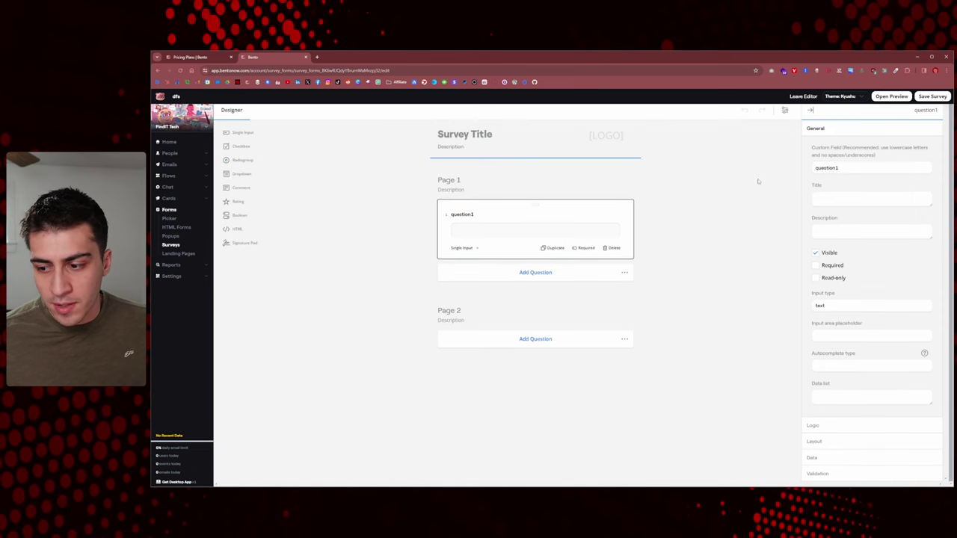
{"action": "scroll", "coordinate": [758, 181], "scroll_direction": "up", "scroll_amount": 1}
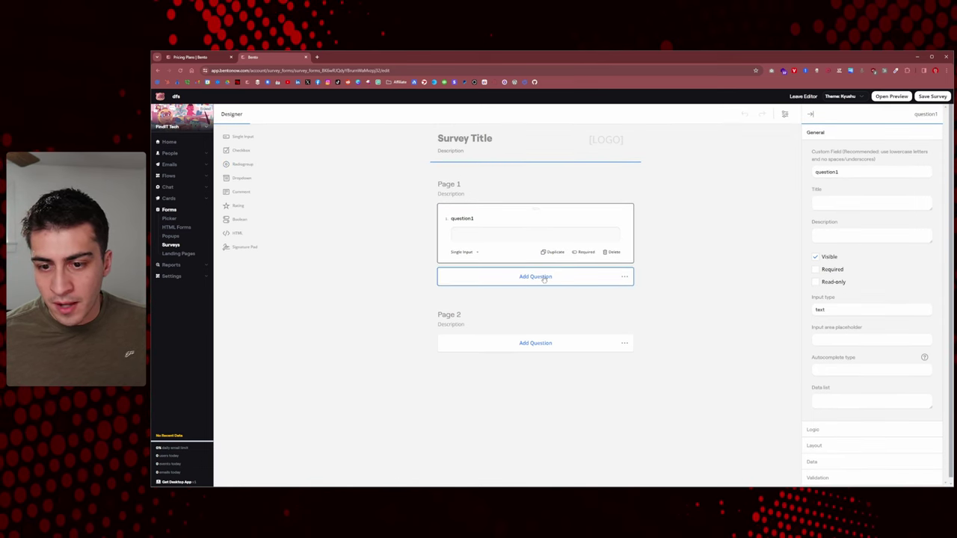
- Read the information on the Landing Pages section of Forms
{"action": "left_click", "coordinate": [180, 254]}
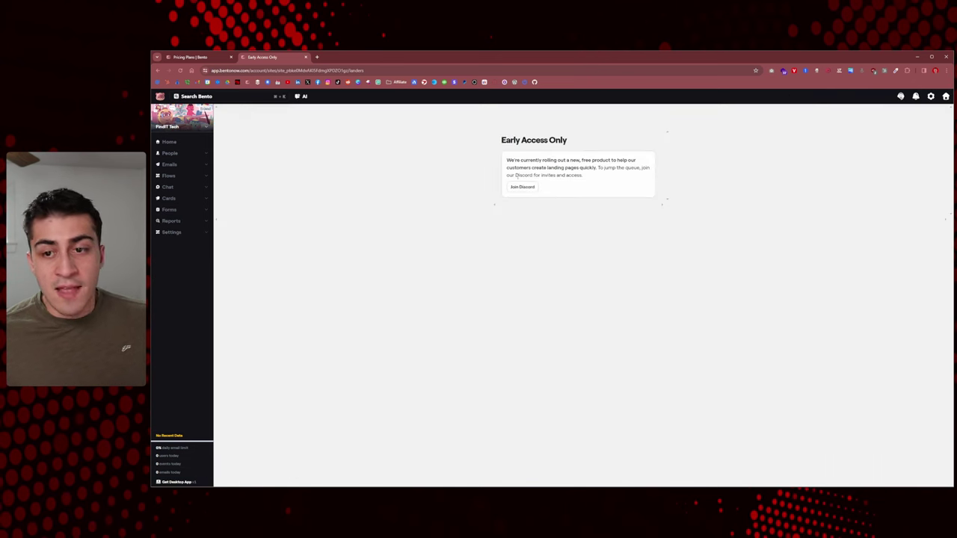
{"action": "left_click_drag", "start_coordinate": [501, 148], "coordinate": [567, 146]}
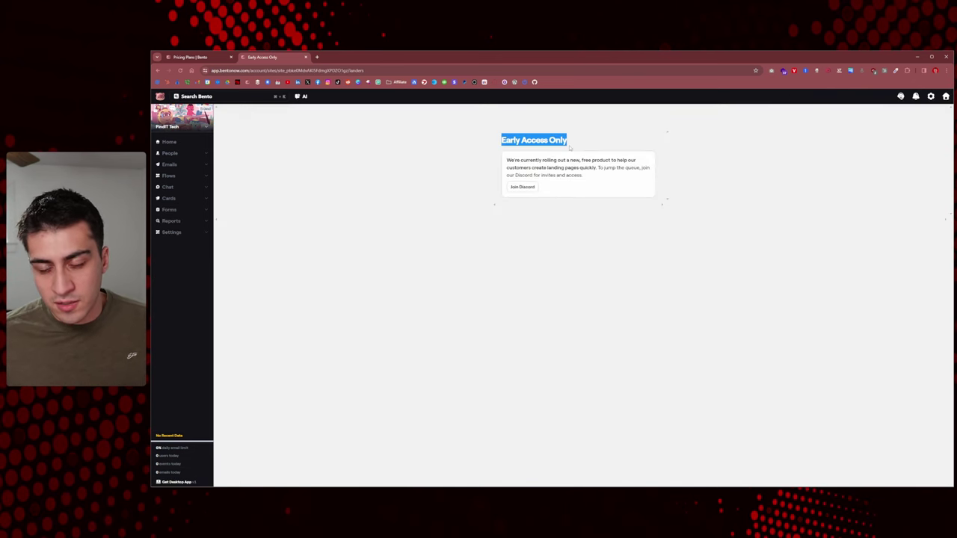
{"action": "left_click", "coordinate": [571, 149]}
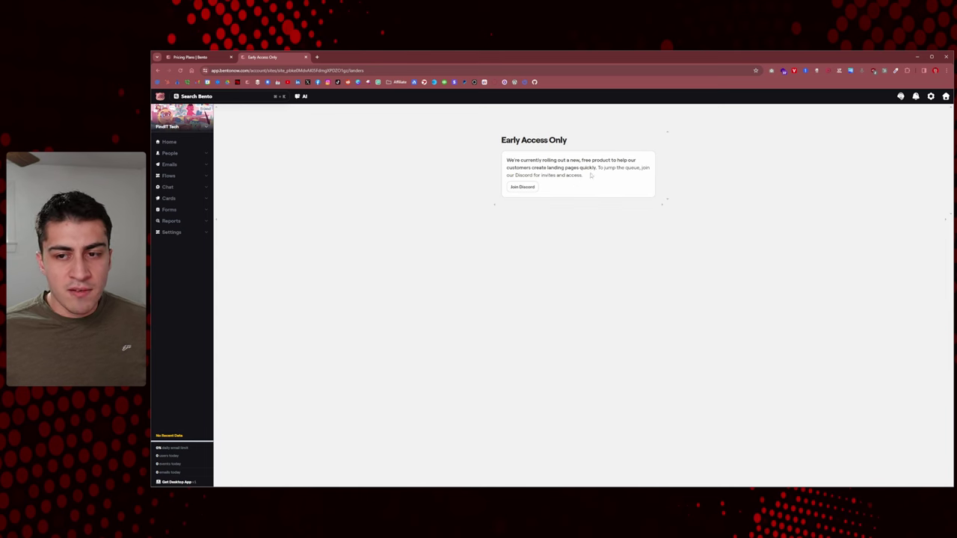
- View the Traffic report and the Custom Reports page
{"action": "left_click", "coordinate": [180, 222]}
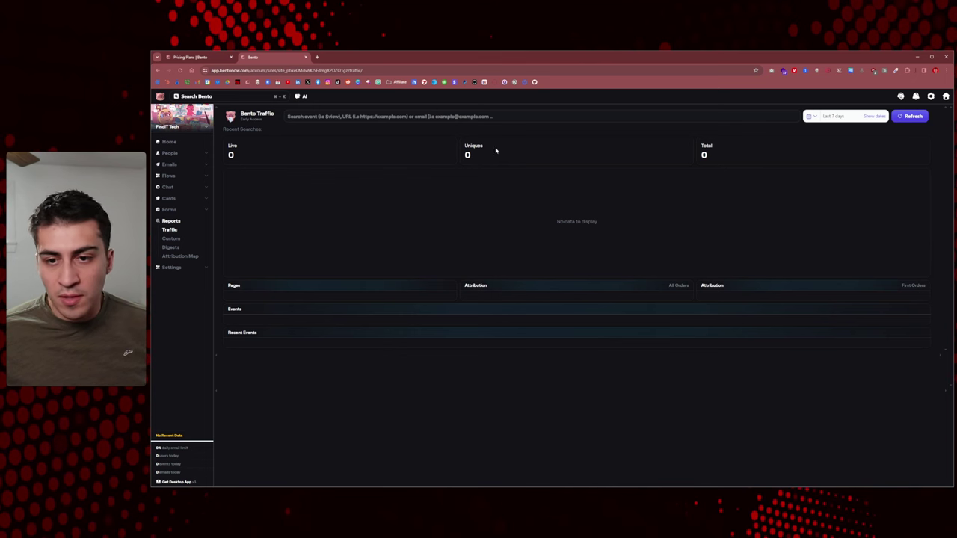
{"action": "left_click", "coordinate": [183, 240]}
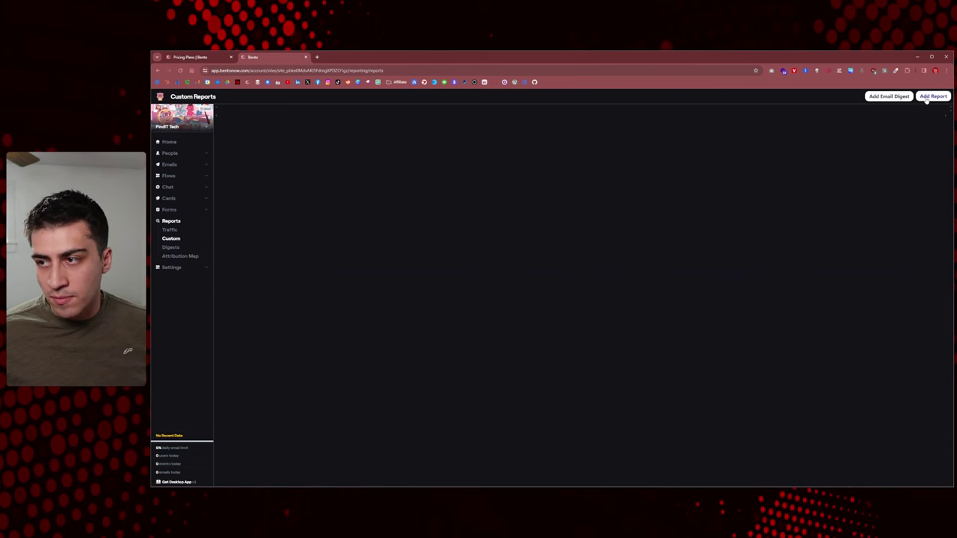
- Schedule a daily digest of type "Know who subscribed and unsubscribed today", leaving its name and recipient blank
{"action": "left_click", "coordinate": [185, 249]}
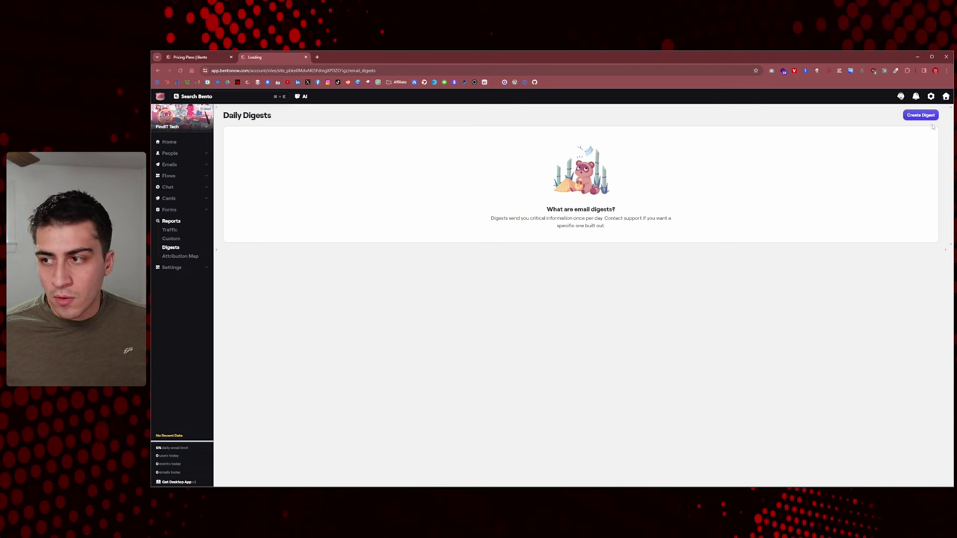
{"action": "left_click_drag", "start_coordinate": [491, 217], "coordinate": [658, 225]}
{"action": "left_click", "coordinate": [658, 219]}
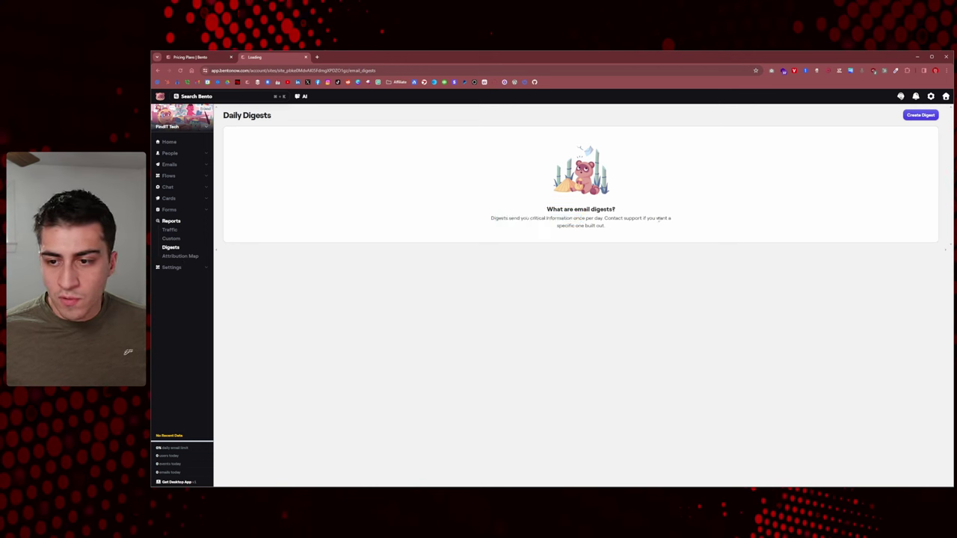
{"action": "left_click", "coordinate": [920, 116]}
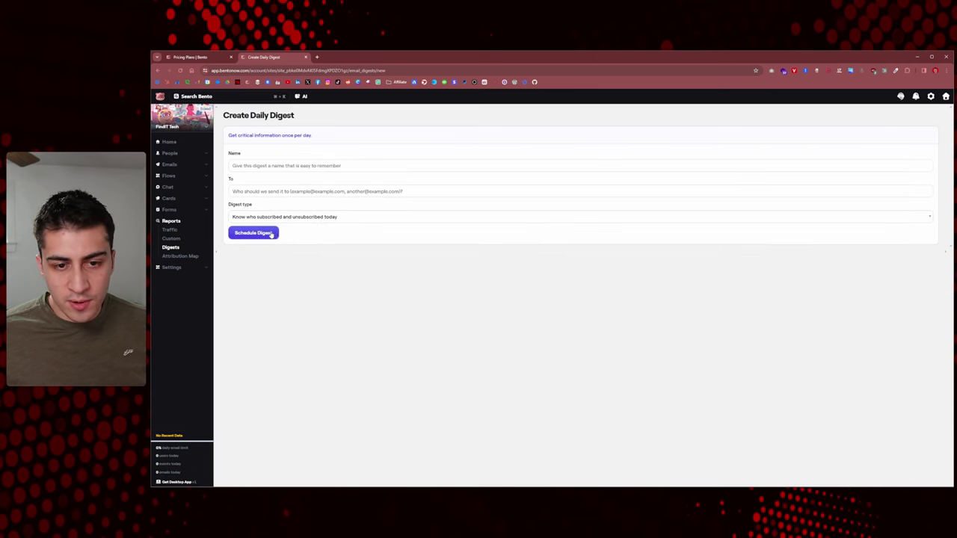
{"action": "left_click", "coordinate": [253, 232]}
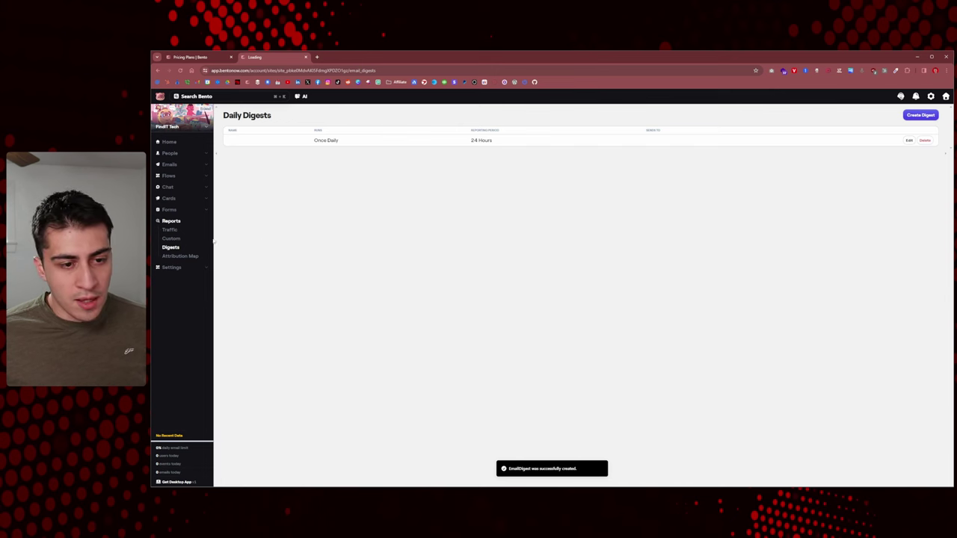
- Examine the Attribution Map report, the site settings and the attribution modelling settings
{"action": "left_click", "coordinate": [183, 255]}
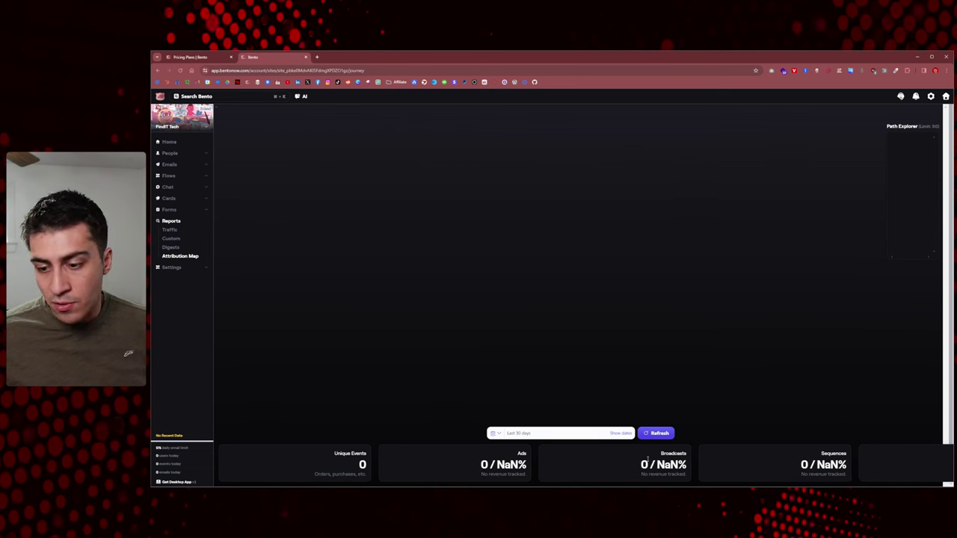
{"action": "left_click", "coordinate": [201, 270]}
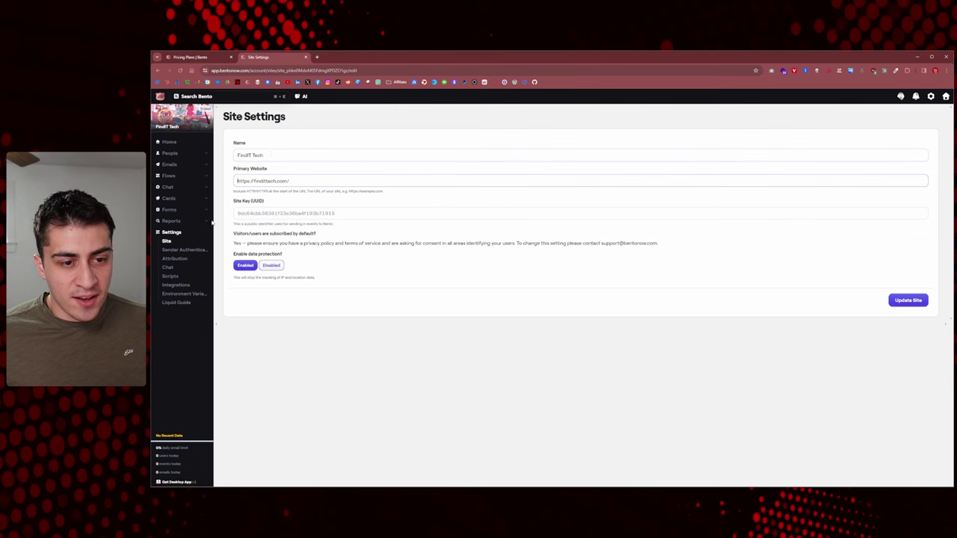
{"action": "left_click", "coordinate": [185, 255]}
{"action": "left_click", "coordinate": [186, 260]}
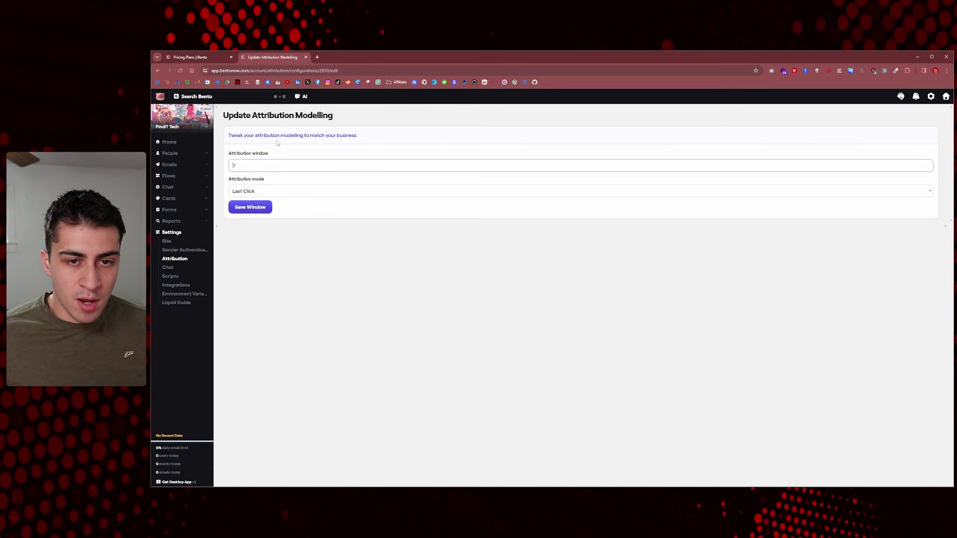
- Review the chat activation settings, the script integrations and the environment variables
{"action": "left_click", "coordinate": [184, 269]}
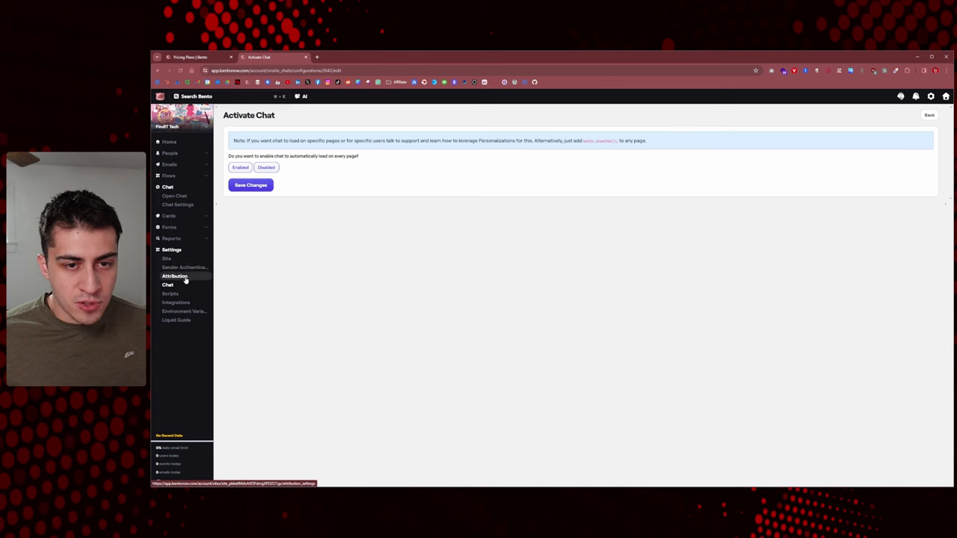
{"action": "left_click", "coordinate": [184, 294]}
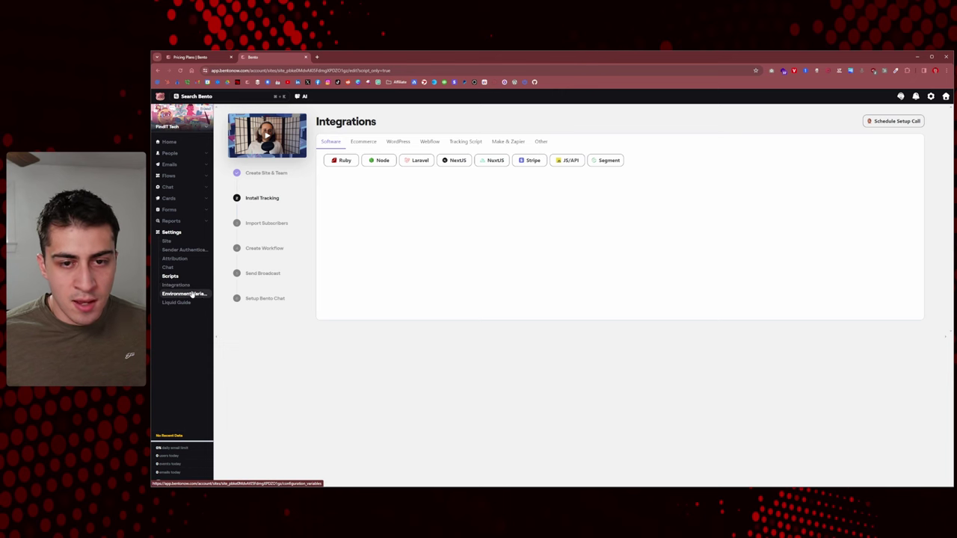
{"action": "left_click", "coordinate": [186, 295]}
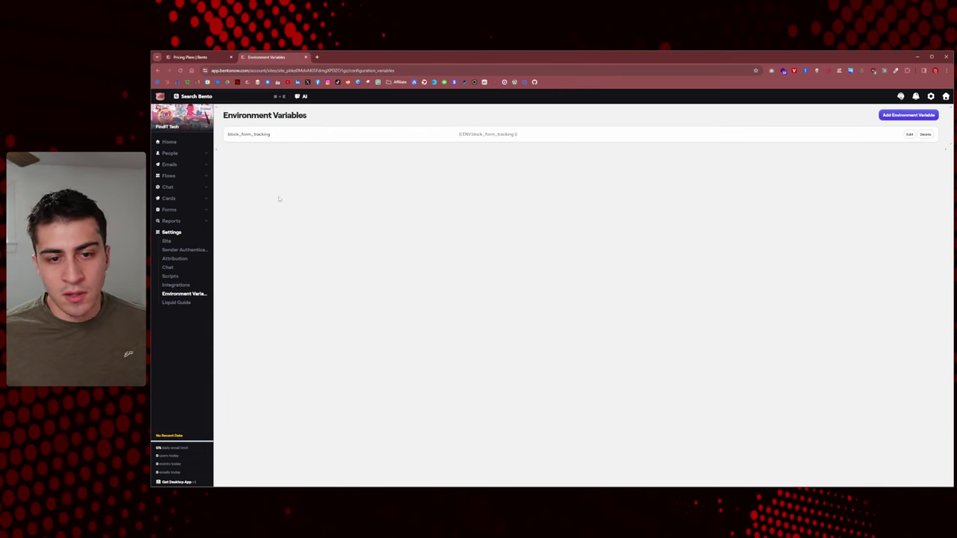
- Look through the Custom Field Cheatsheet in the Liquid Guide
{"action": "left_click", "coordinate": [187, 302]}
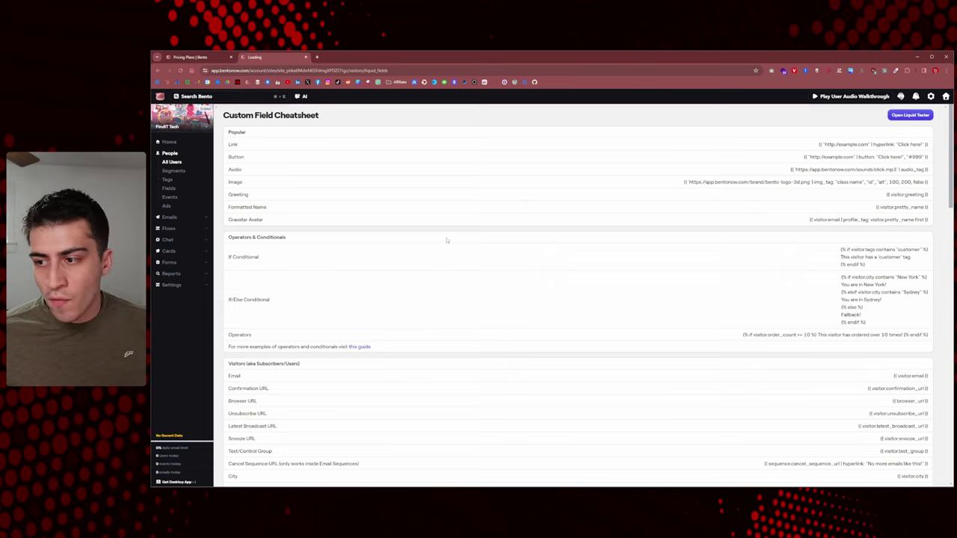
{"action": "scroll", "coordinate": [447, 240], "scroll_direction": "down", "scroll_amount": 15}
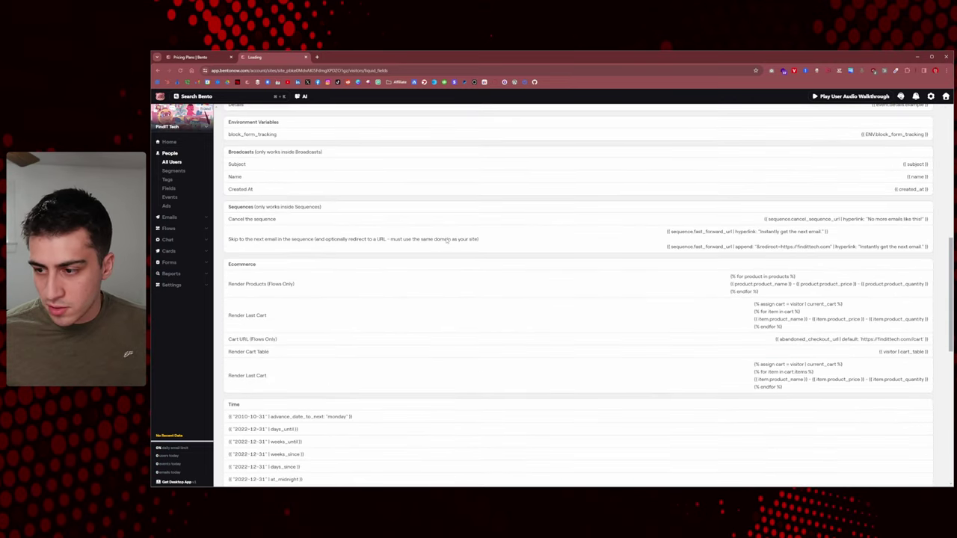
{"action": "scroll", "coordinate": [447, 239], "scroll_direction": "up", "scroll_amount": 15}
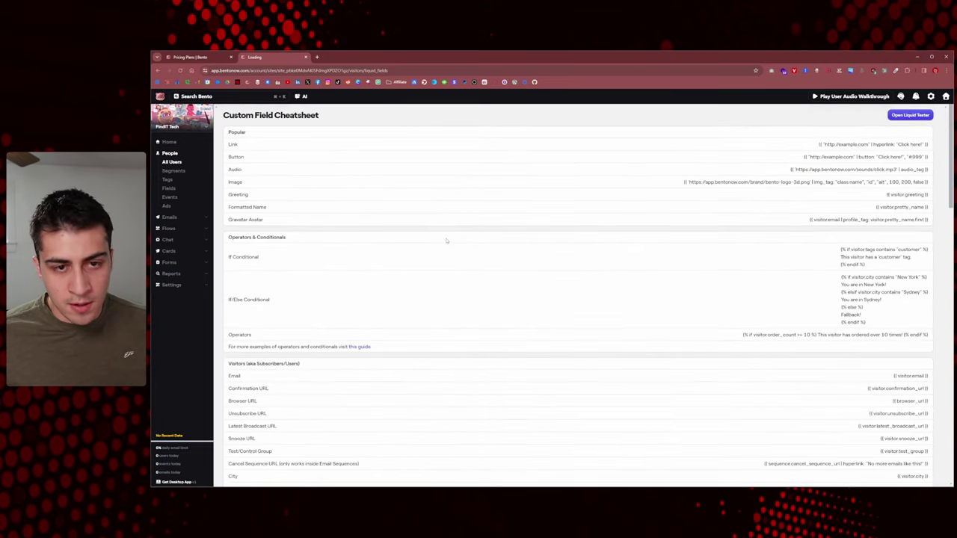